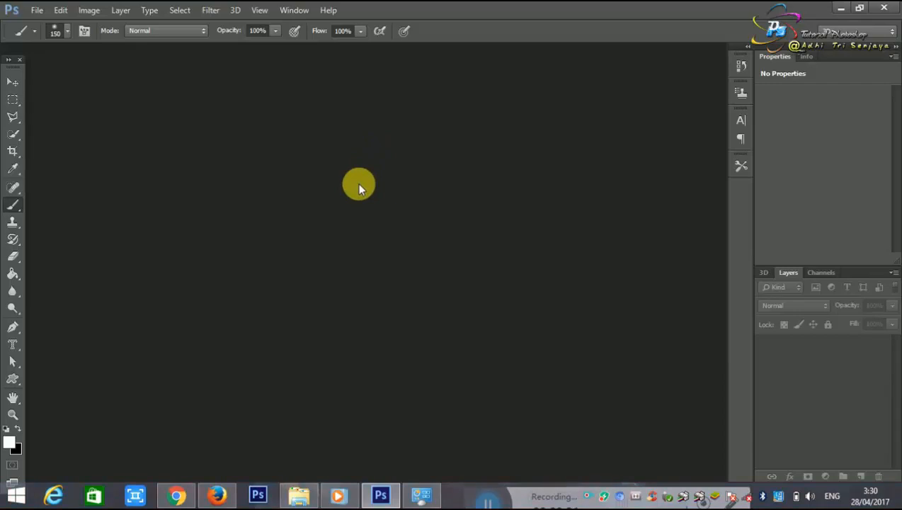
# - Open the portrait photo whose file name begins with 1922189, showing a long-haired person holding glasses
pyautogui.hotkey('ctrl', 'o')
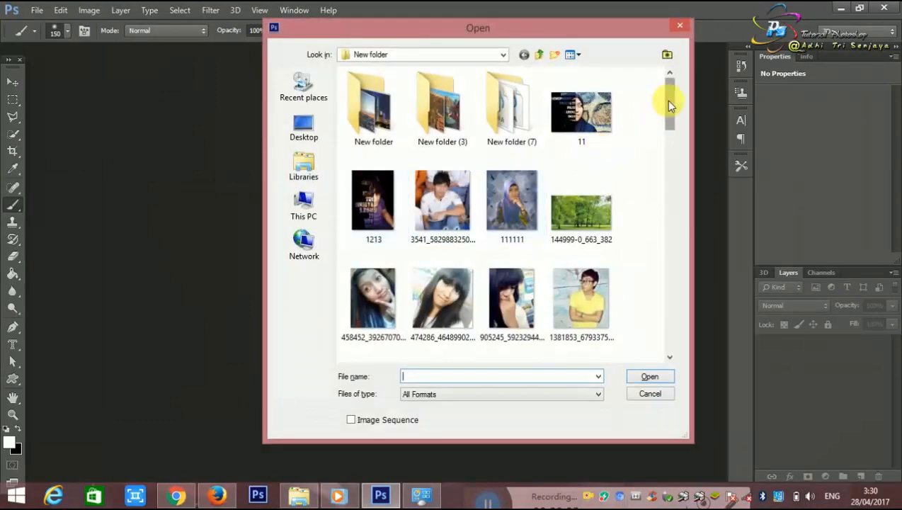
pyautogui.moveTo(668, 105); pyautogui.dragTo(674, 152)
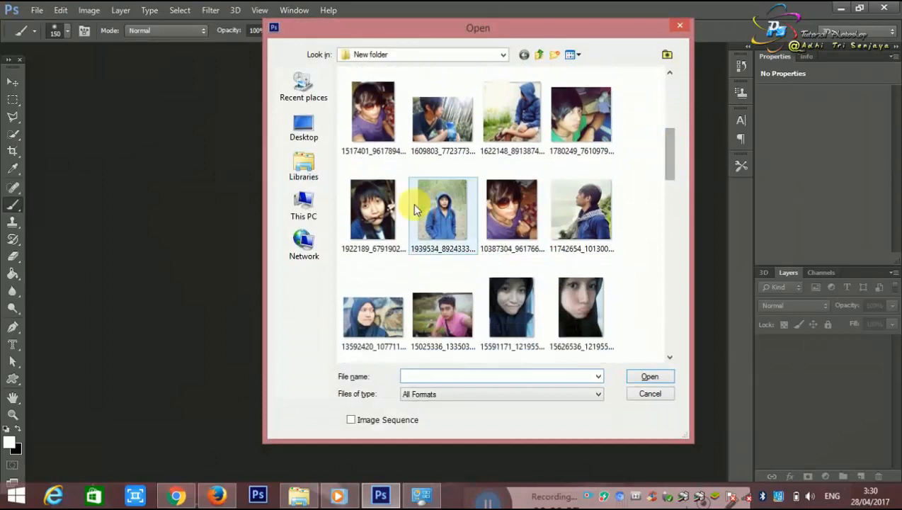
pyautogui.doubleClick(379, 201)
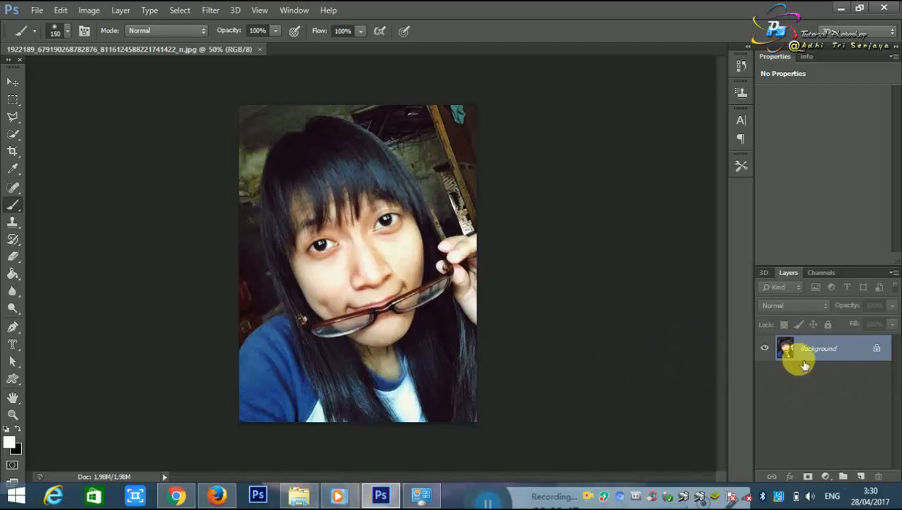
# - Duplicate the Background layer twice, keeping the default names Background copy and Background copy 2
pyautogui.rightClick(781, 347)
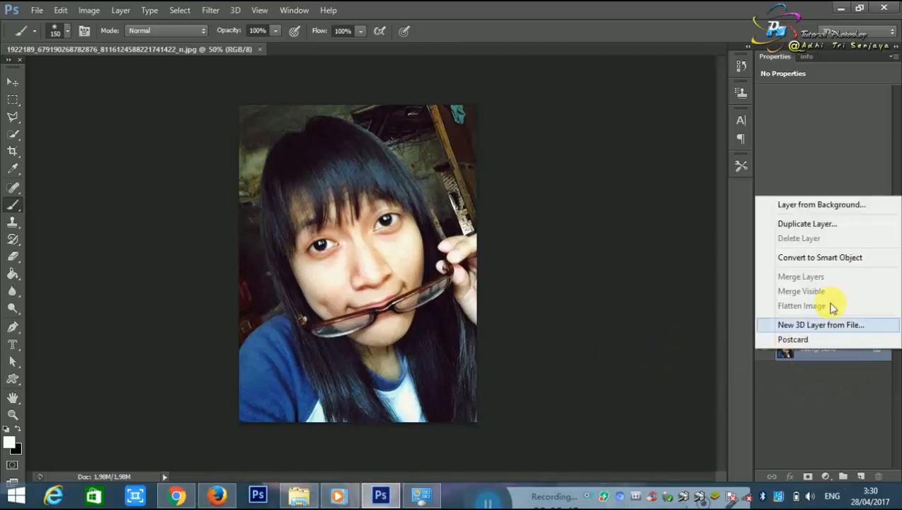
pyautogui.click(814, 229)
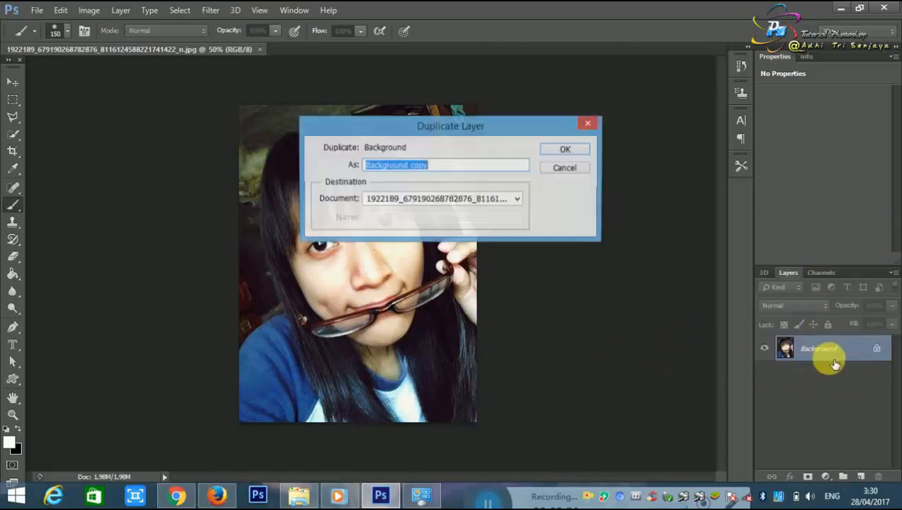
pyautogui.click(587, 152)
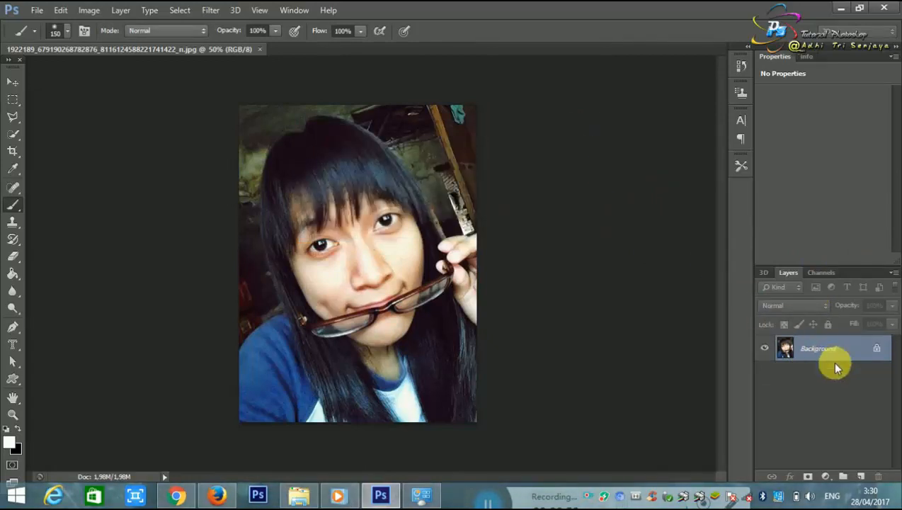
pyautogui.hotkey('ctrl', 'j')
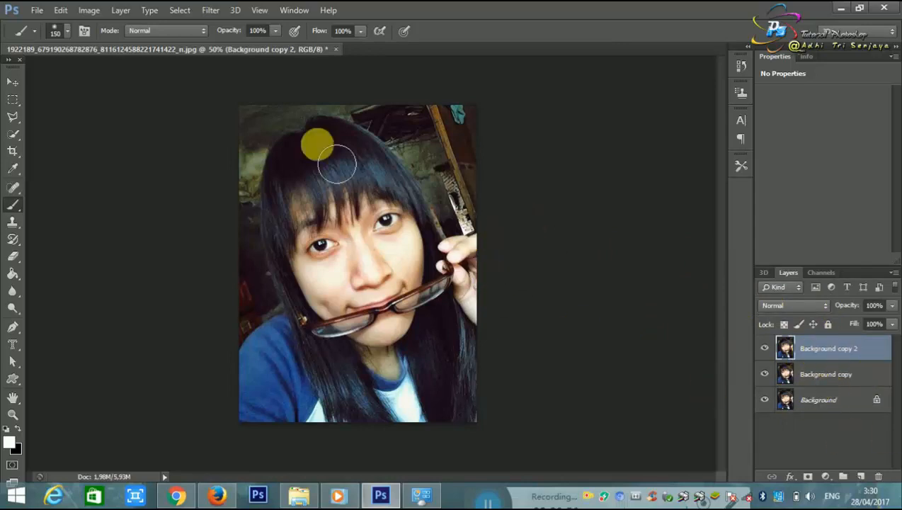
# - Try the Extrude filter on Background copy 2 with Pyramids, size 40 pixels and a low random depth, and undo it
pyautogui.click(202, 13)
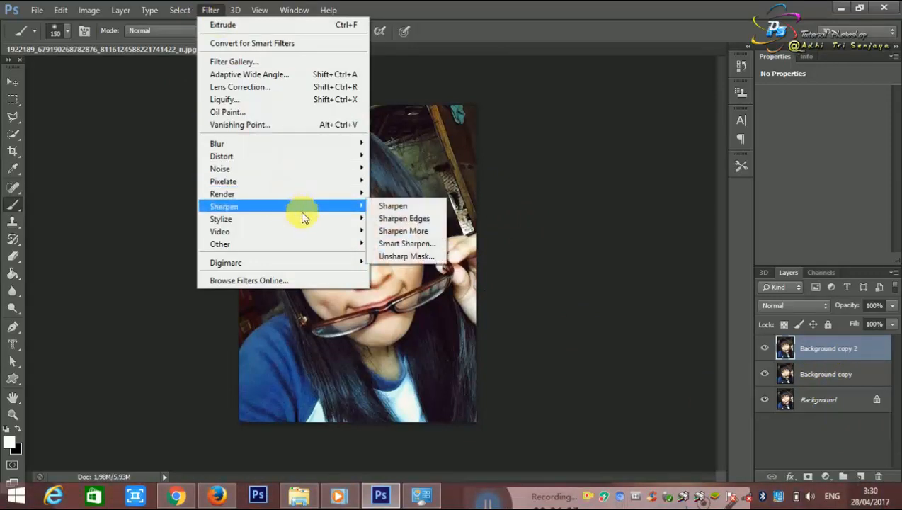
pyautogui.moveTo(312, 218)
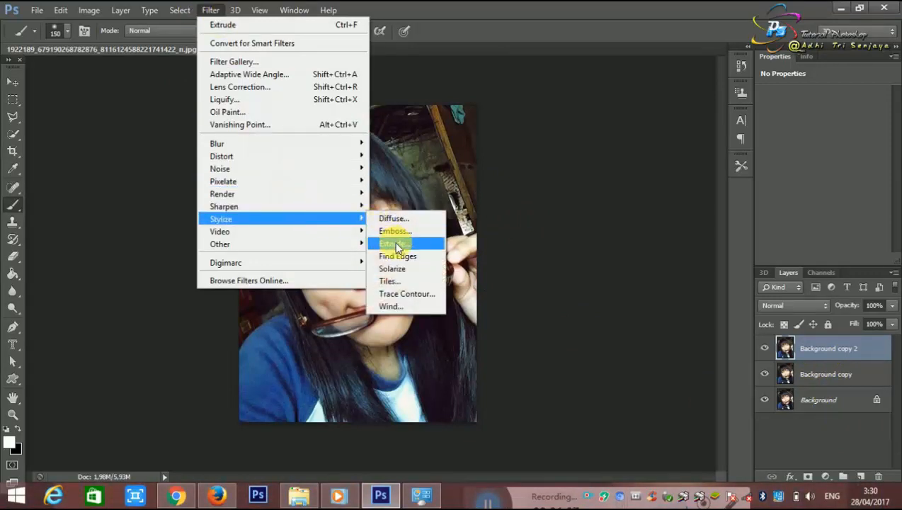
pyautogui.click(394, 244)
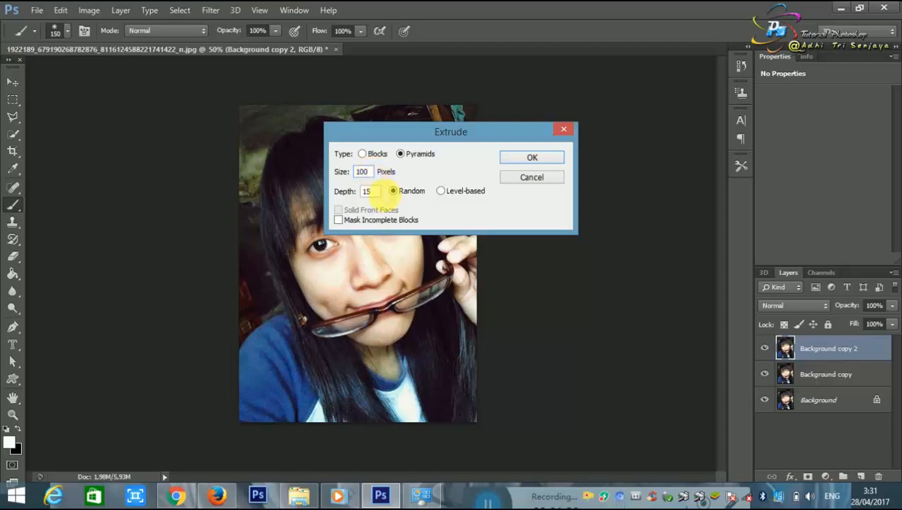
pyautogui.write('15')
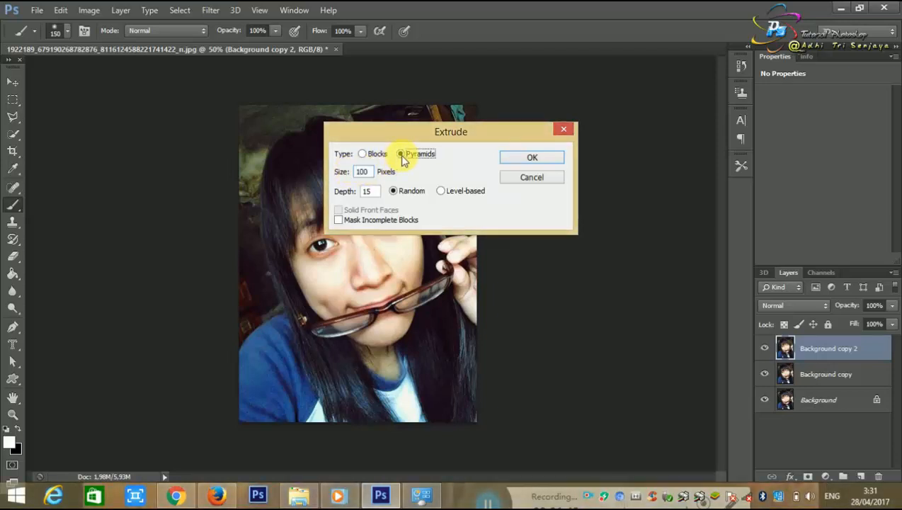
pyautogui.click(372, 172)
pyautogui.write('40')
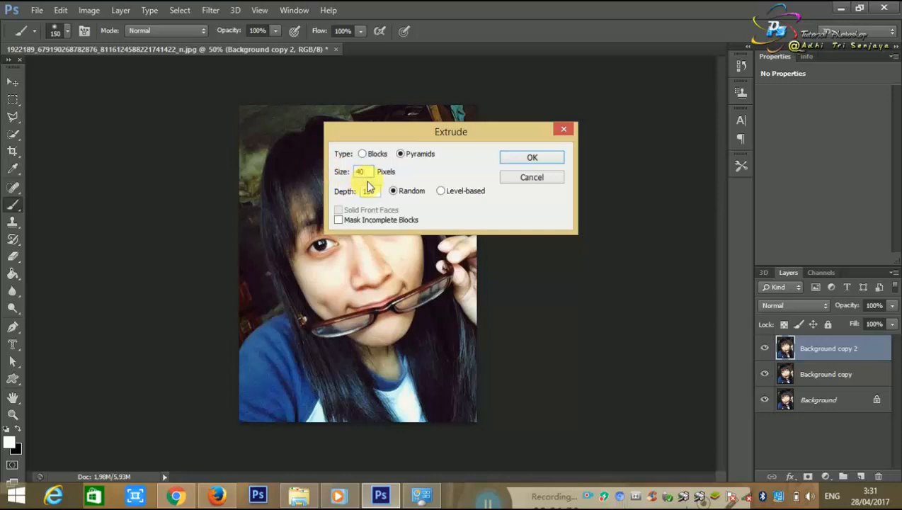
pyautogui.click(367, 191)
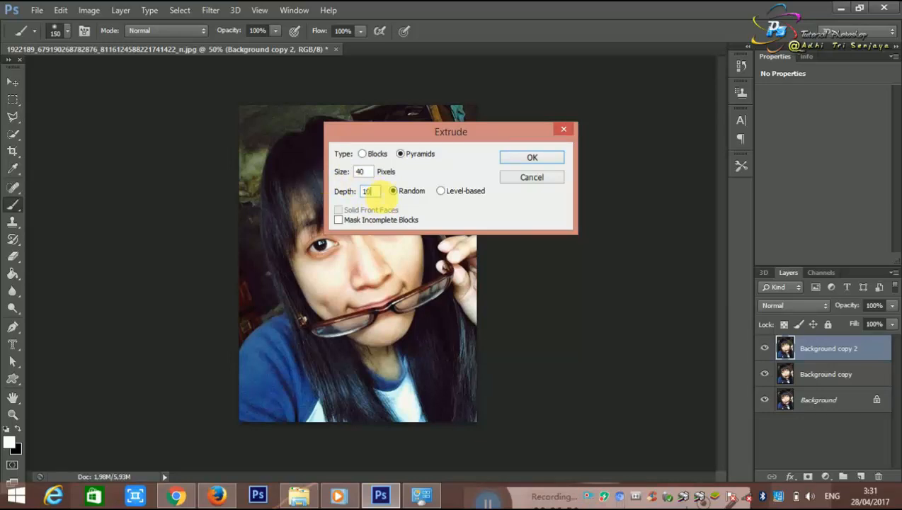
pyautogui.click(517, 159)
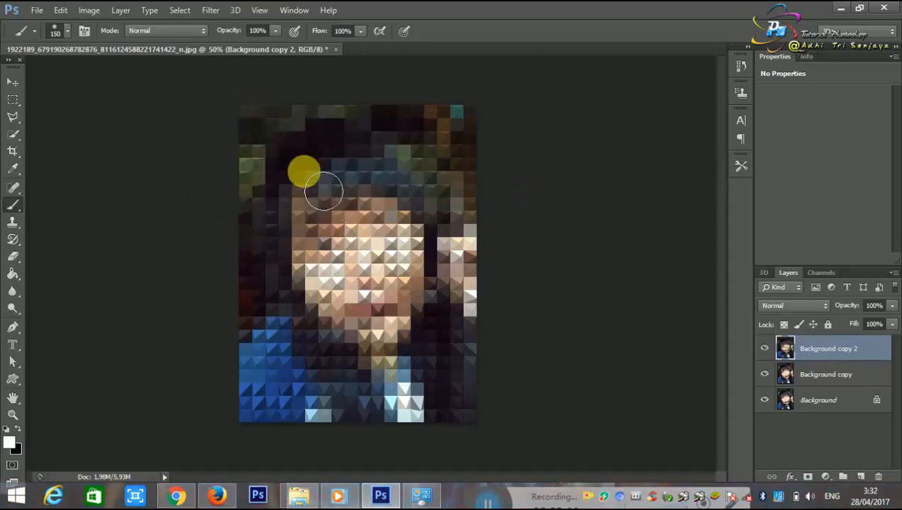
pyautogui.hotkey('ctrl', 'z')
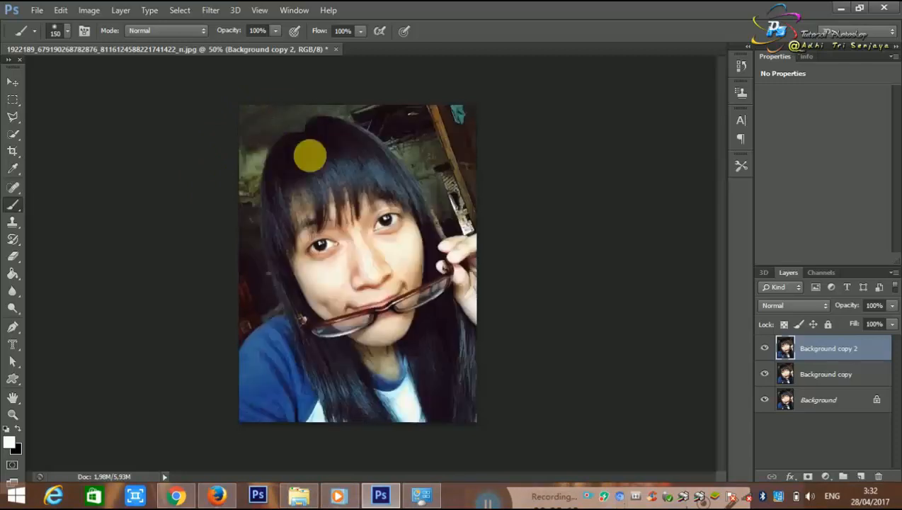
# - Try the Extrude filter on Background copy 2 again with 40-pixel pyramids and a much greater random depth, and undo it
pyautogui.click(210, 10)
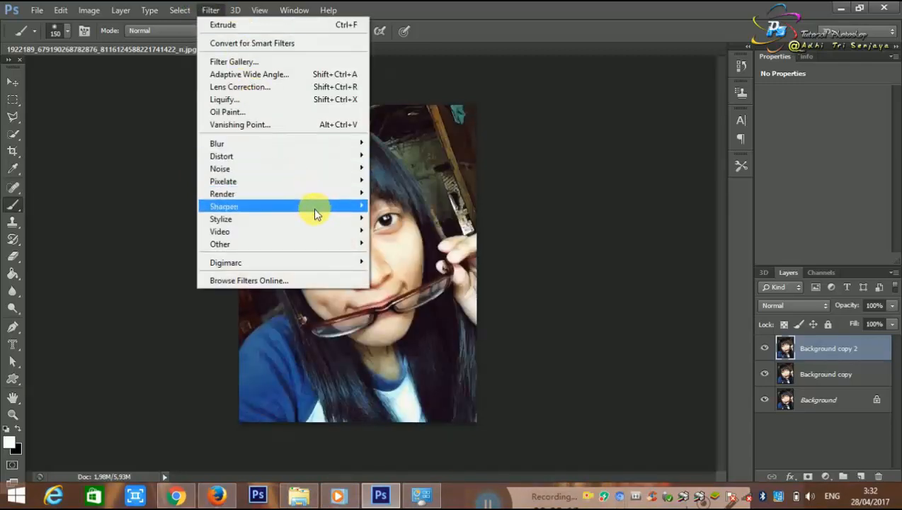
pyautogui.moveTo(327, 220)
pyautogui.click(394, 244)
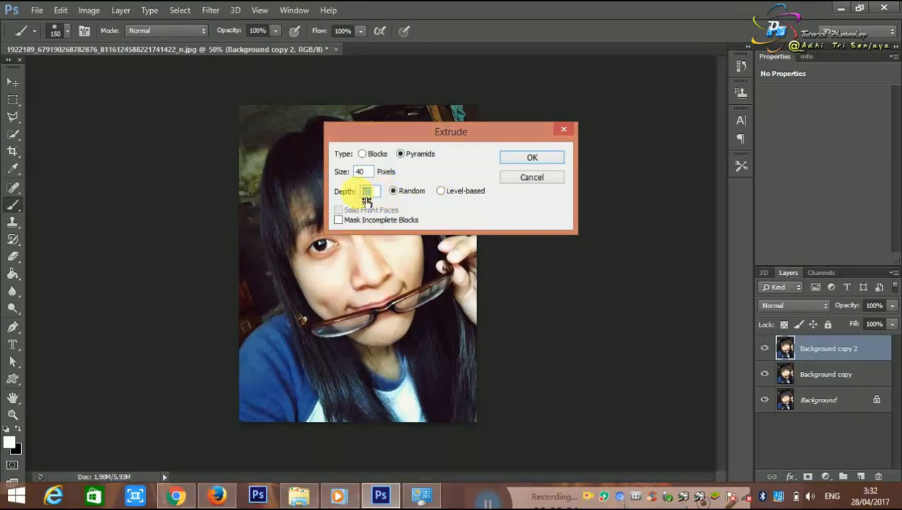
pyautogui.click(525, 159)
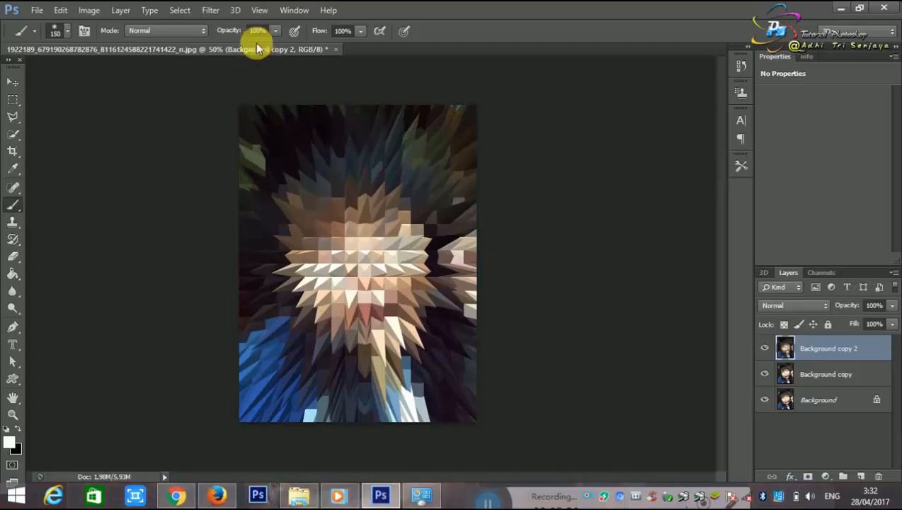
pyautogui.hotkey('ctrl', 'z')
# - Apply the Extrude filter to Background copy 2 with Pyramids, size 40 pixels and random depth 70
pyautogui.click(211, 10)
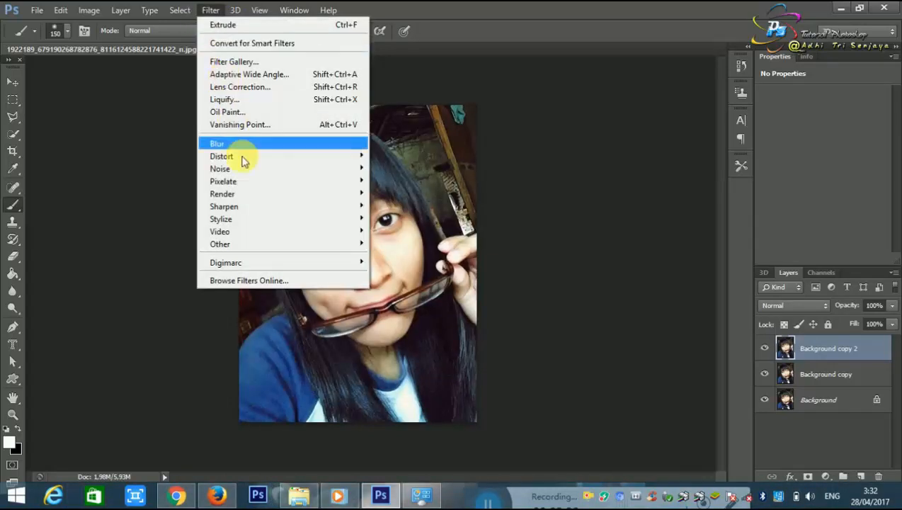
pyautogui.moveTo(276, 219)
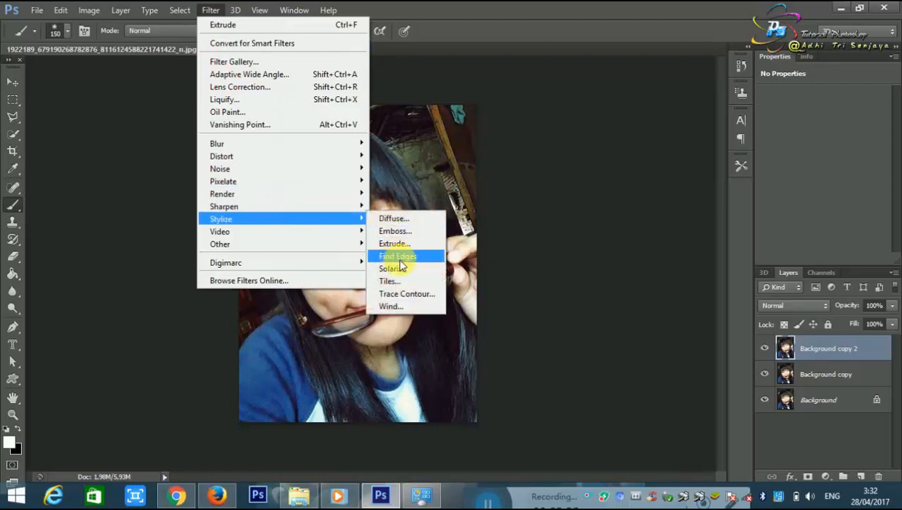
pyautogui.click(392, 244)
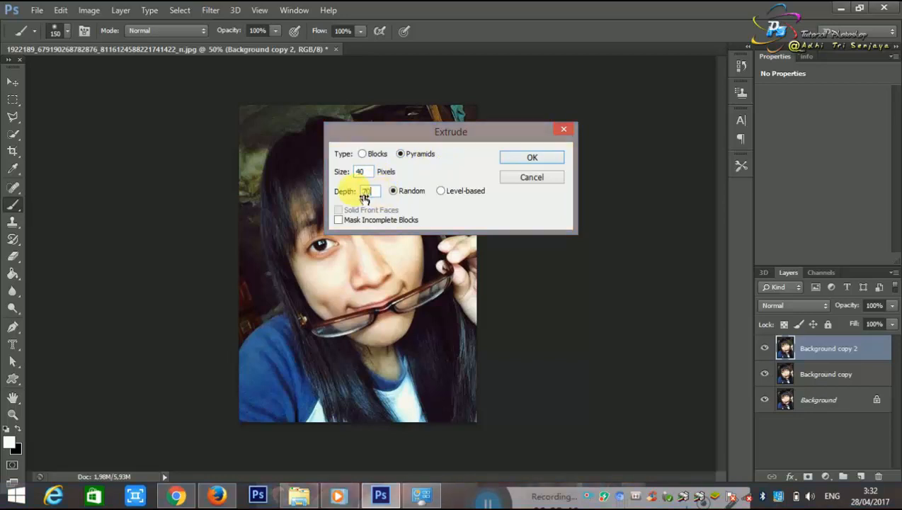
pyautogui.press('Return')
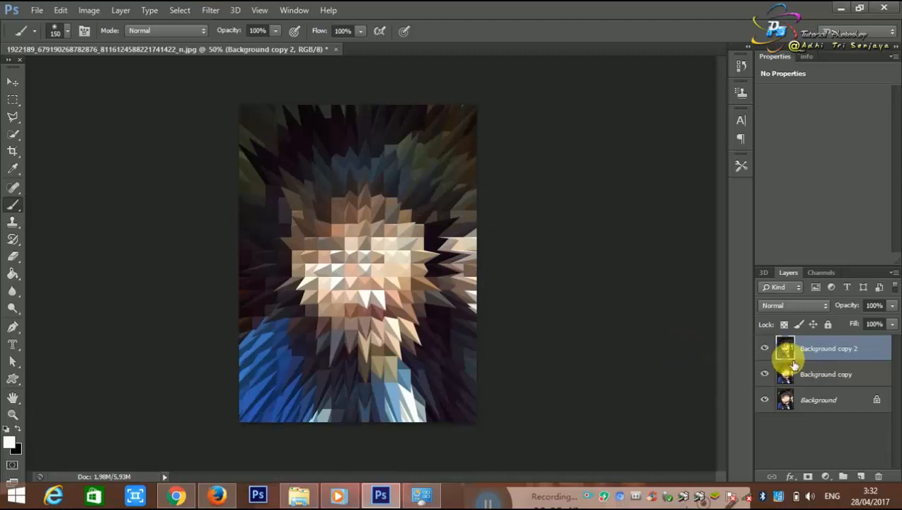
# - Add a layer mask to Background copy 2 and paint the face area black with a 150 px brush to uncover the original face
pyautogui.click(840, 380)
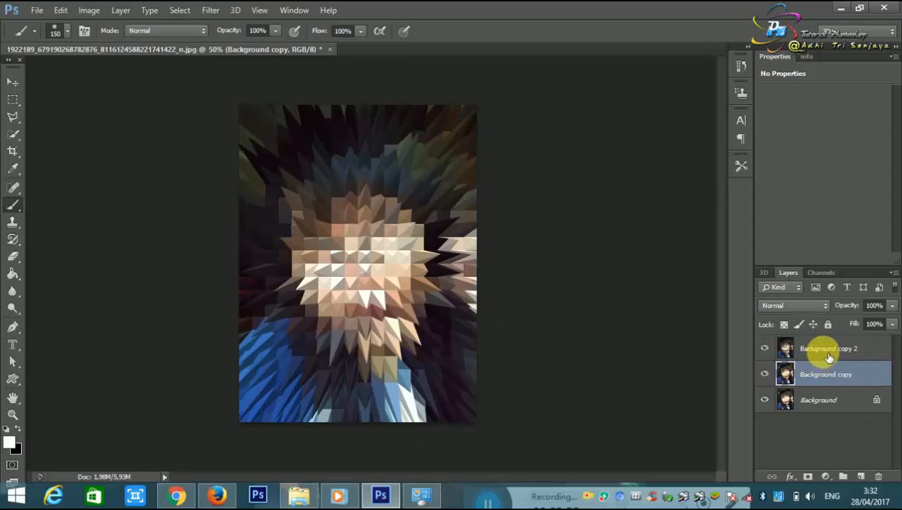
pyautogui.click(827, 351)
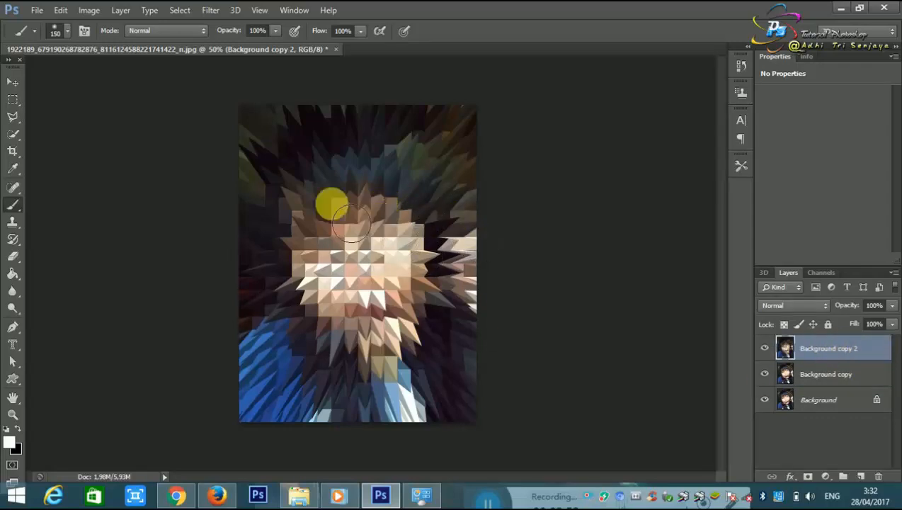
pyautogui.moveTo(351, 225)
pyautogui.mouseDown()
pyautogui.moveTo(327, 260)
pyautogui.moveTo(339, 300)
pyautogui.moveTo(395, 315)
pyautogui.moveTo(405, 254)
pyautogui.moveTo(361, 235)
pyautogui.moveTo(331, 256)
pyautogui.moveTo(324, 302)
pyautogui.moveTo(362, 327)
pyautogui.moveTo(392, 332)
pyautogui.moveTo(387, 250)
pyautogui.moveTo(368, 243)
pyautogui.moveTo(413, 256)
pyautogui.moveTo(375, 315)
pyautogui.moveTo(385, 251)
pyautogui.moveTo(403, 283)
pyautogui.moveTo(354, 235)
pyautogui.moveTo(375, 283)
pyautogui.moveTo(397, 270)
pyautogui.moveTo(397, 258)
pyautogui.moveTo(382, 314)
pyautogui.moveTo(391, 256)
pyautogui.moveTo(419, 309)
pyautogui.moveTo(360, 254)
pyautogui.moveTo(395, 242)
pyautogui.moveTo(398, 278)
pyautogui.mouseUp()
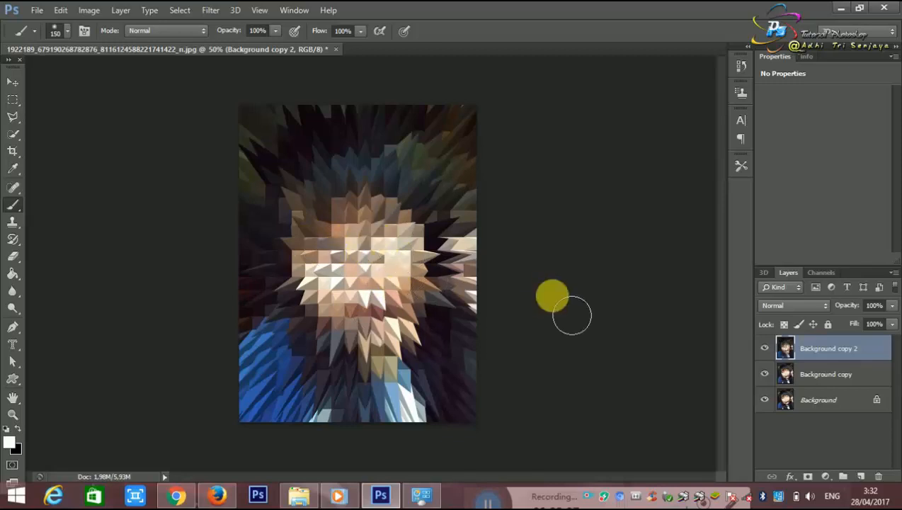
pyautogui.click(807, 476)
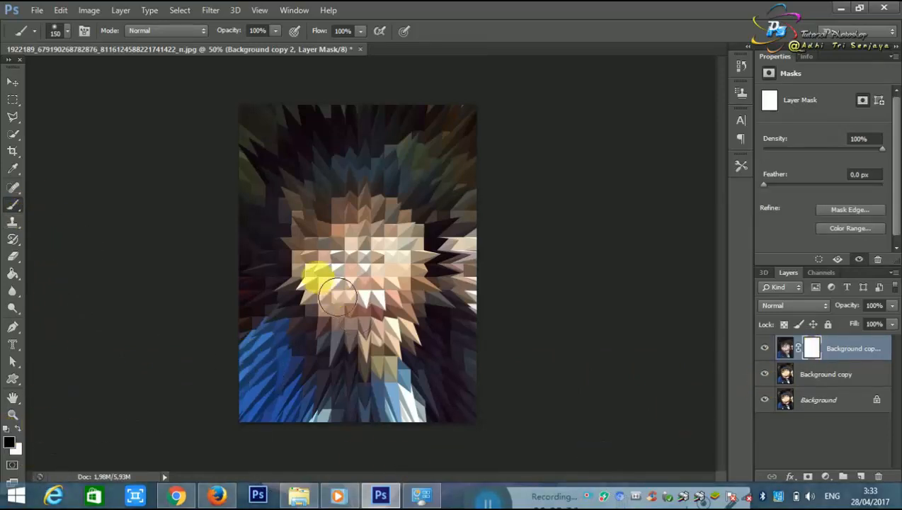
pyautogui.moveTo(364, 261)
pyautogui.mouseDown()
pyautogui.moveTo(347, 285)
pyautogui.moveTo(340, 271)
pyautogui.moveTo(357, 244)
pyautogui.moveTo(401, 247)
pyautogui.moveTo(398, 236)
pyautogui.moveTo(351, 257)
pyautogui.moveTo(343, 272)
pyautogui.moveTo(349, 292)
pyautogui.moveTo(334, 276)
pyautogui.moveTo(354, 309)
pyautogui.moveTo(326, 293)
pyautogui.moveTo(331, 287)
pyautogui.moveTo(352, 321)
pyautogui.moveTo(375, 336)
pyautogui.moveTo(358, 333)
pyautogui.moveTo(410, 349)
pyautogui.moveTo(422, 329)
pyautogui.moveTo(417, 342)
pyautogui.moveTo(398, 345)
pyautogui.moveTo(422, 316)
pyautogui.moveTo(421, 281)
pyautogui.moveTo(404, 232)
pyautogui.moveTo(385, 232)
pyautogui.moveTo(415, 234)
pyautogui.moveTo(425, 266)
pyautogui.moveTo(410, 303)
pyautogui.moveTo(404, 279)
pyautogui.moveTo(382, 311)
pyautogui.moveTo(388, 266)
pyautogui.moveTo(357, 290)
pyautogui.moveTo(376, 323)
pyautogui.moveTo(336, 300)
pyautogui.moveTo(328, 274)
pyautogui.moveTo(354, 241)
pyautogui.moveTo(408, 227)
pyautogui.moveTo(417, 263)
pyautogui.moveTo(407, 313)
pyautogui.moveTo(359, 320)
pyautogui.moveTo(381, 340)
pyautogui.moveTo(340, 305)
pyautogui.moveTo(356, 318)
pyautogui.moveTo(412, 323)
pyautogui.mouseUp()
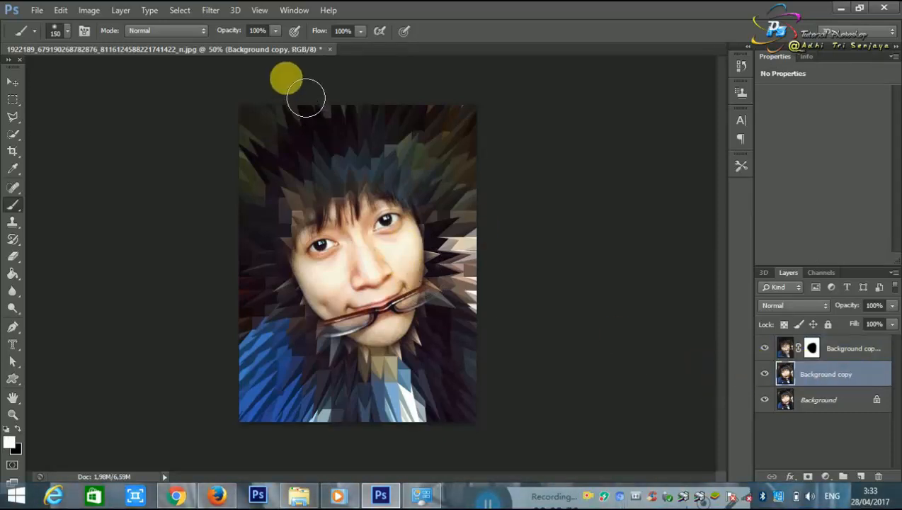
# - Apply the Extrude filter to the Background copy layer with Blocks, size 40 pixels and random depth 20
pyautogui.click(212, 11)
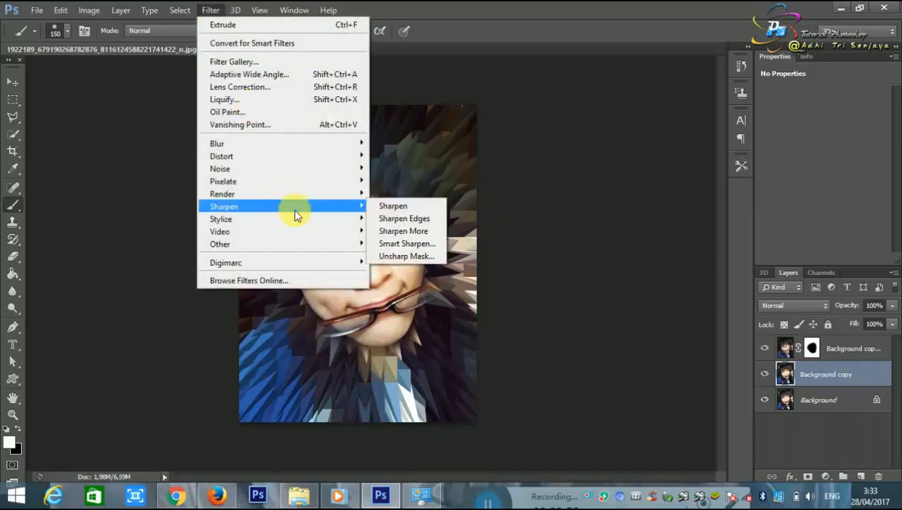
pyautogui.moveTo(311, 216)
pyautogui.click(397, 245)
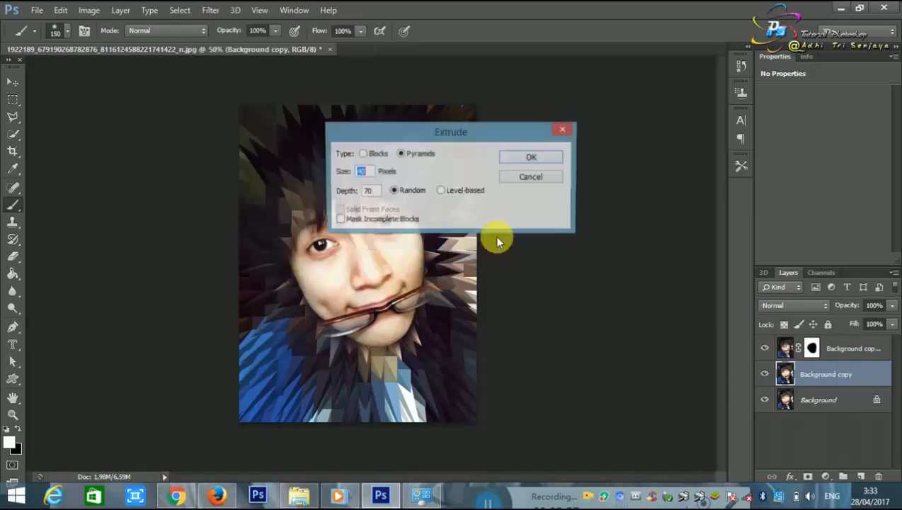
pyautogui.click(369, 155)
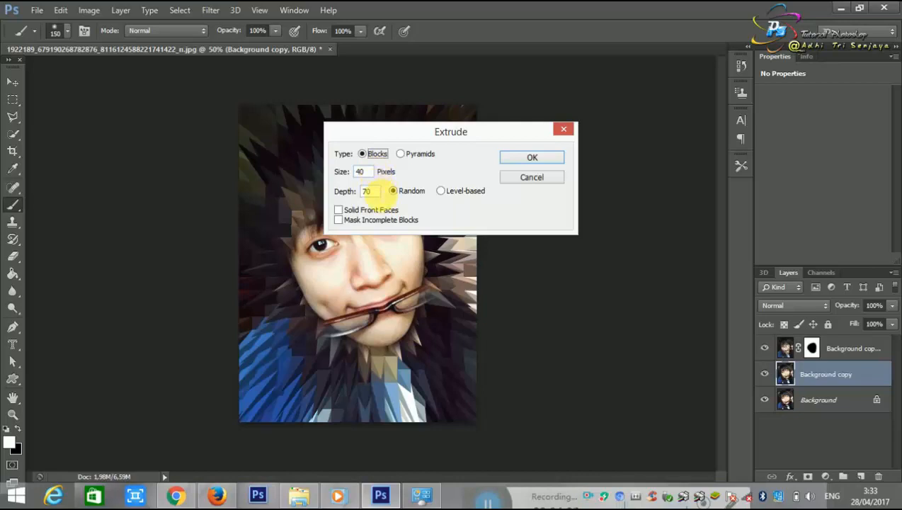
pyautogui.doubleClick(366, 192)
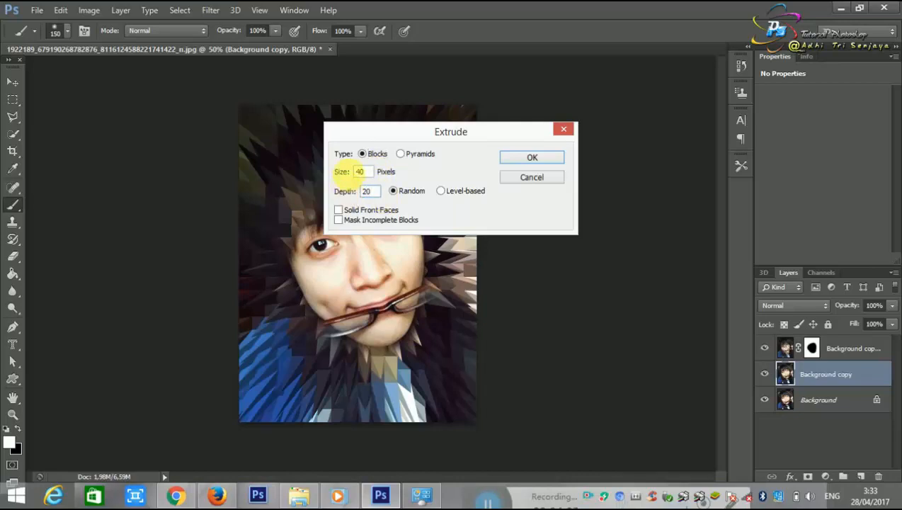
pyautogui.click(525, 162)
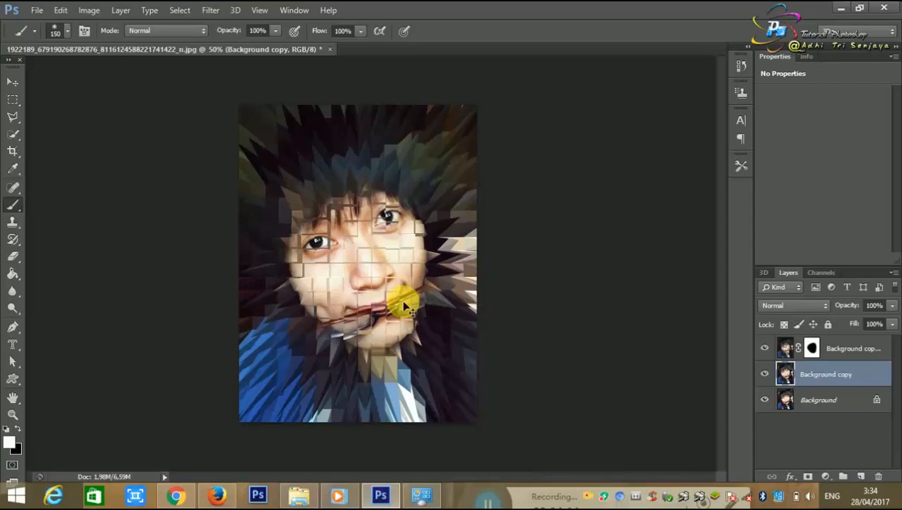
# - Examine the extruded block effect on the face up close
pyautogui.hotkey('ctrl', '+')
pyautogui.hotkey('ctrl', '+')
pyautogui.hotkey('ctrl', '+')
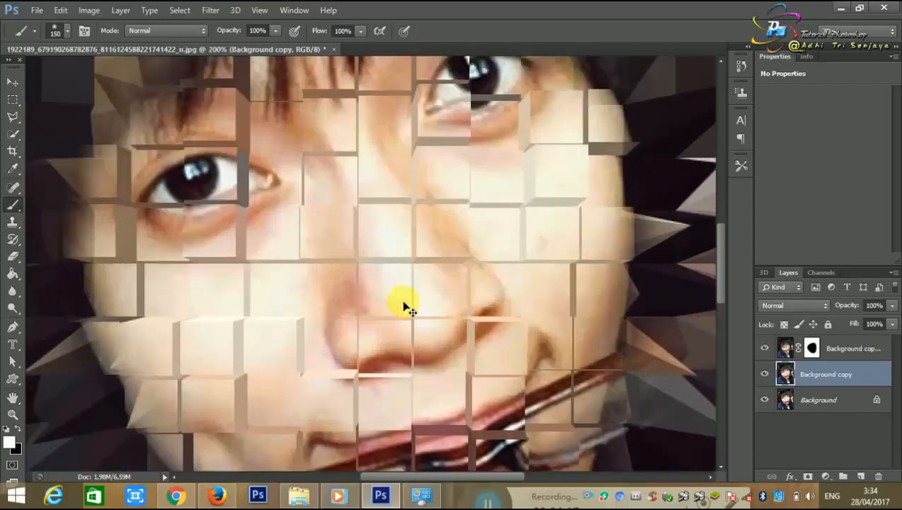
pyautogui.scroll(-3, 403, 305)
pyautogui.scroll(5, 404, 305)
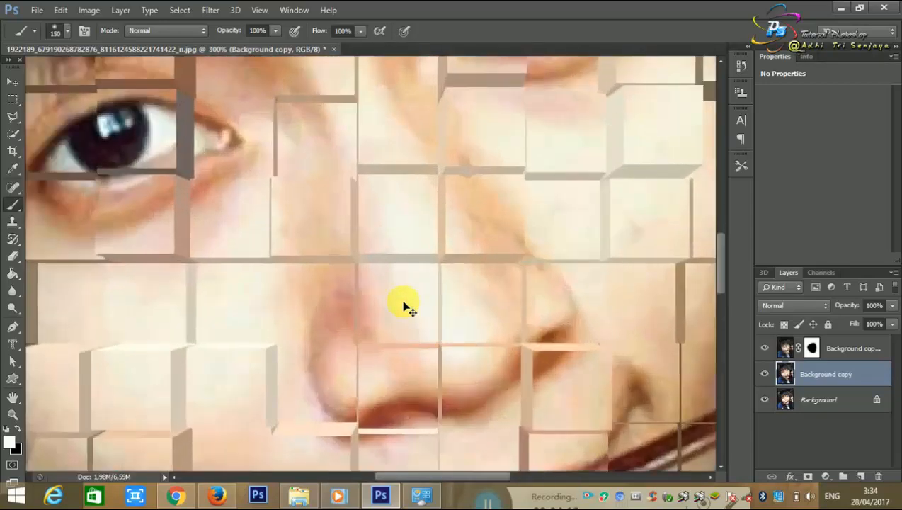
pyautogui.scroll(-5, 404, 306)
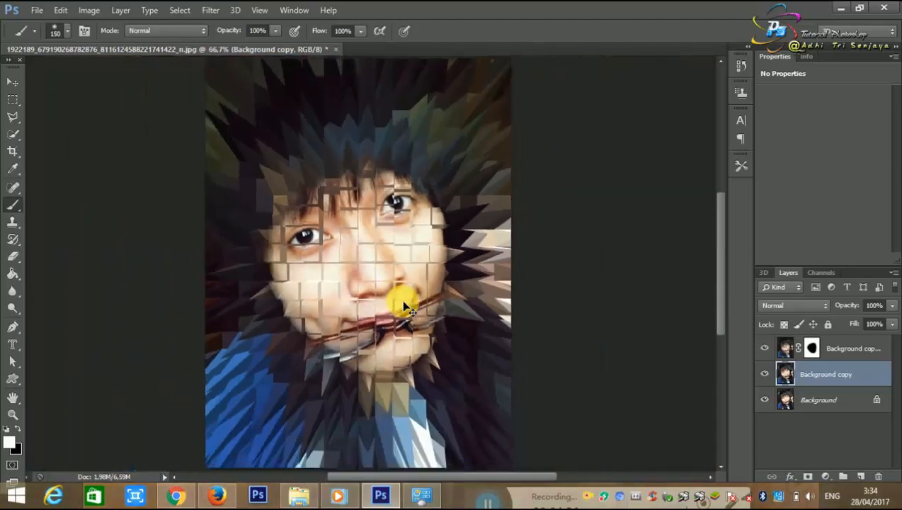
# - Undo the face's block extrusion and reapply Extrude to the Background copy layer with Blocks, size 40 pixels and random depth 15
pyautogui.scroll(1, 406, 306)
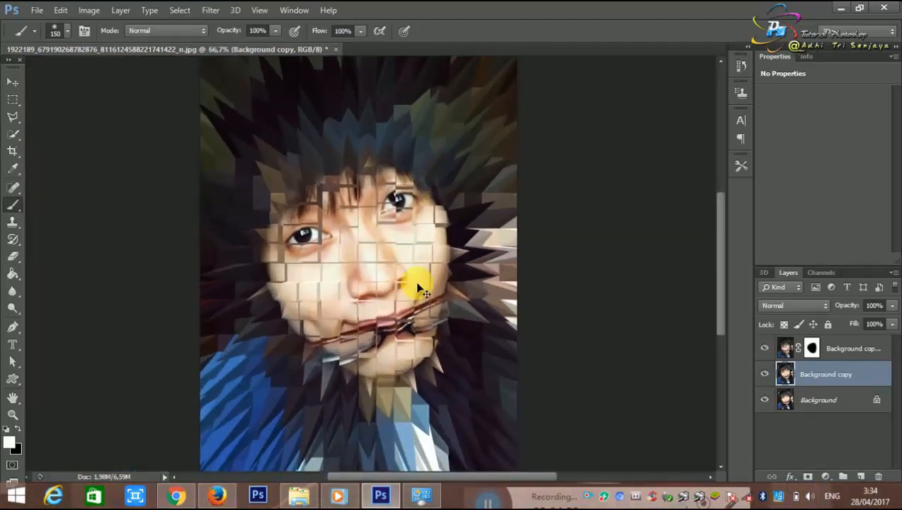
pyautogui.click(205, 11)
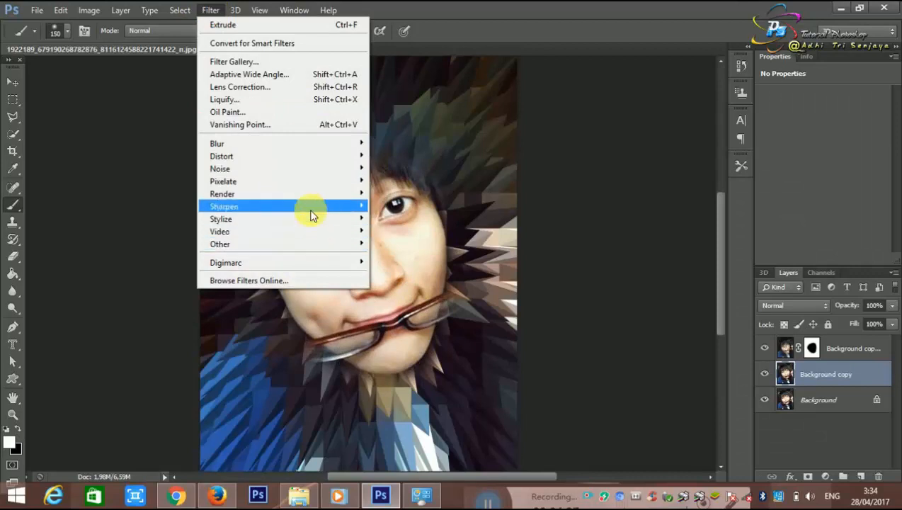
pyautogui.moveTo(312, 219)
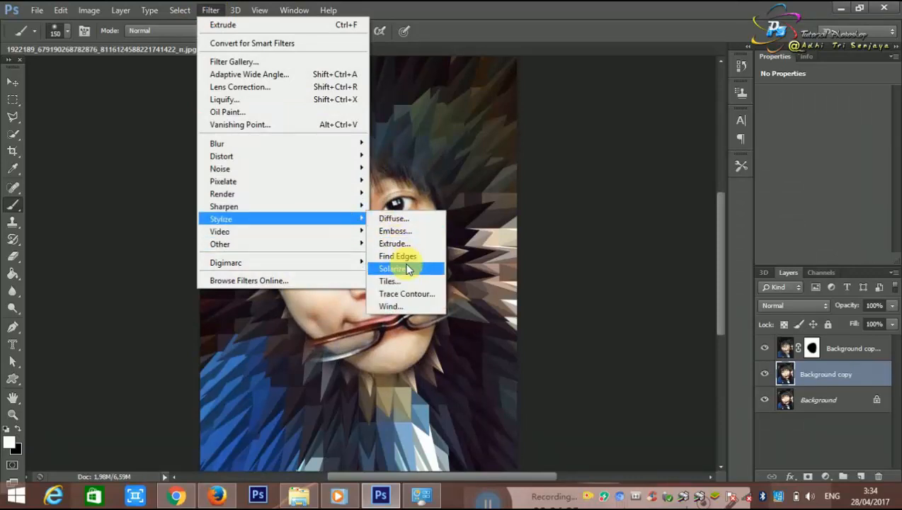
pyautogui.click(395, 244)
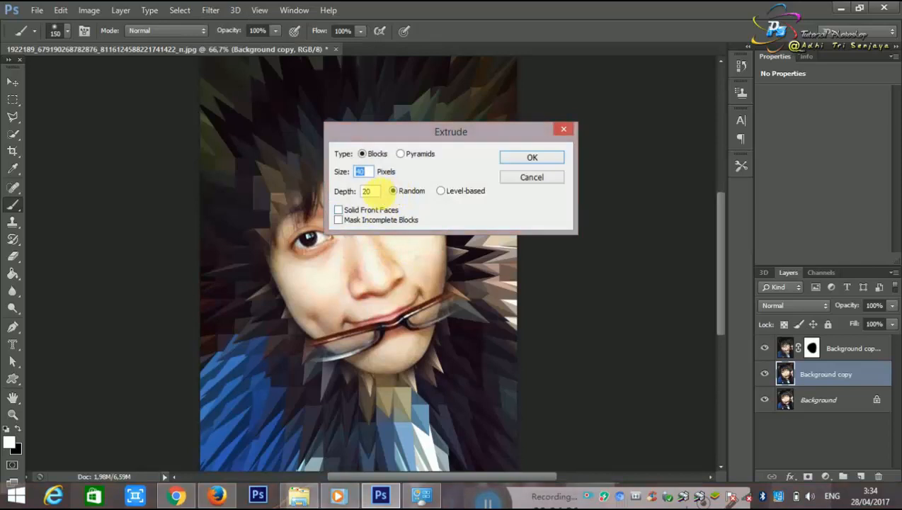
pyautogui.doubleClick(367, 192)
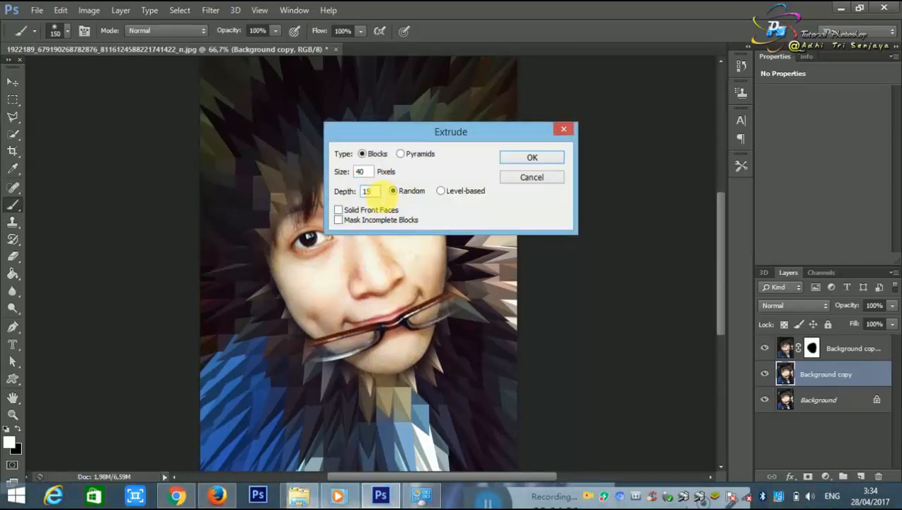
pyautogui.click(519, 162)
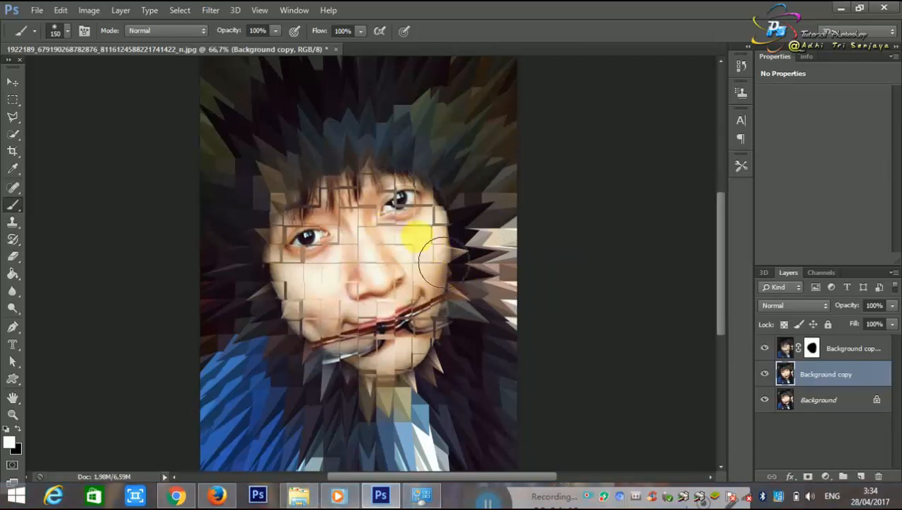
# - Add a Gradient fill layer above Background copy 2 using the opaque rainbow gradient preset
pyautogui.scroll(-1, 488, 260)
pyautogui.hscroll(1, 462, 237)
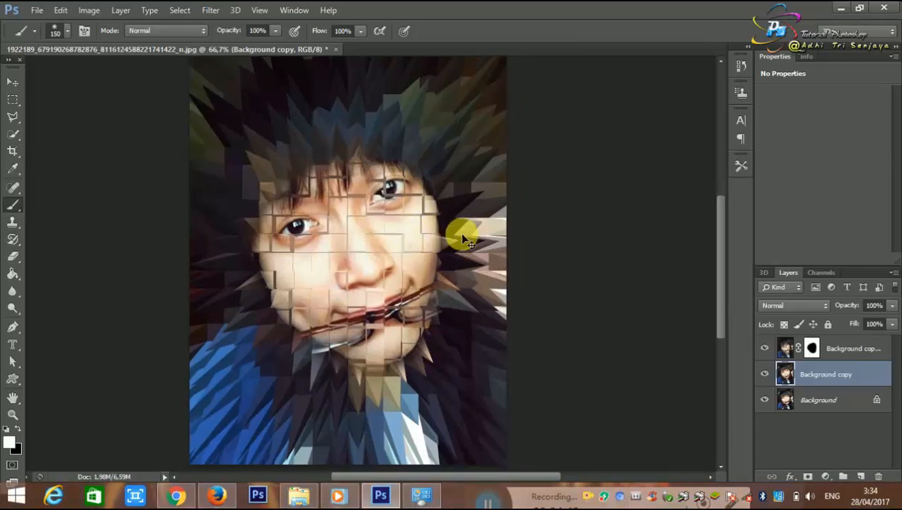
pyautogui.hscroll(-2, 461, 237)
pyautogui.scroll(-1, 464, 239)
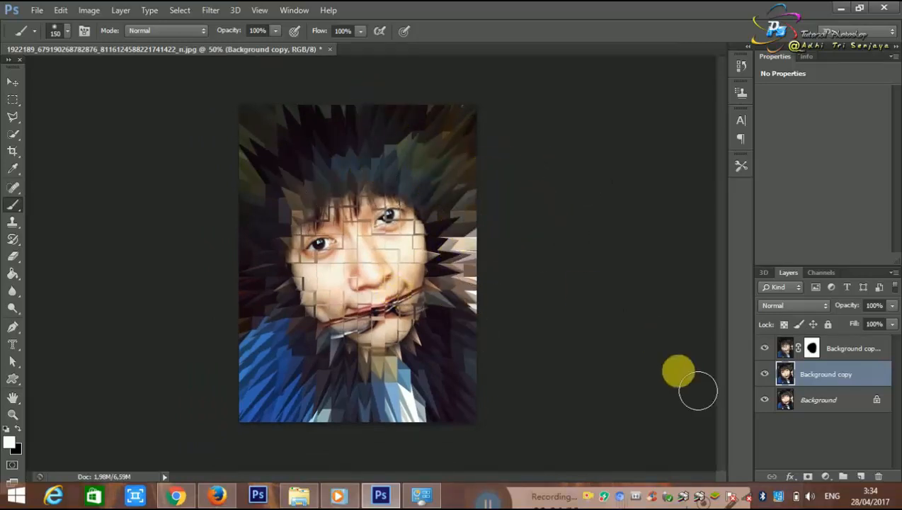
pyautogui.click(857, 354)
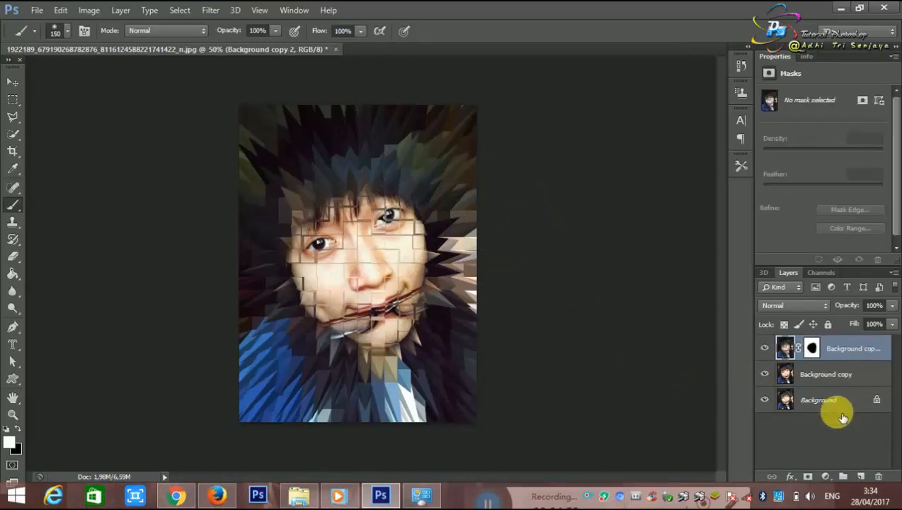
pyautogui.click(827, 453)
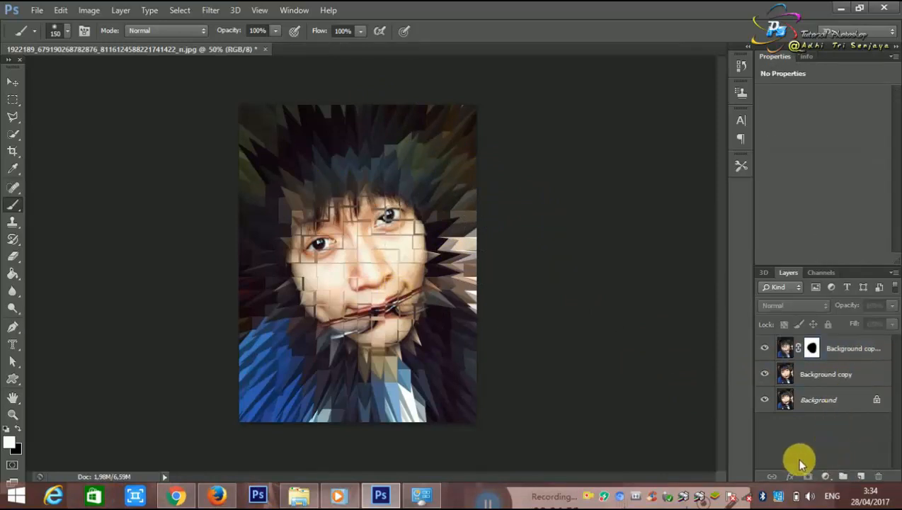
pyautogui.click(829, 478)
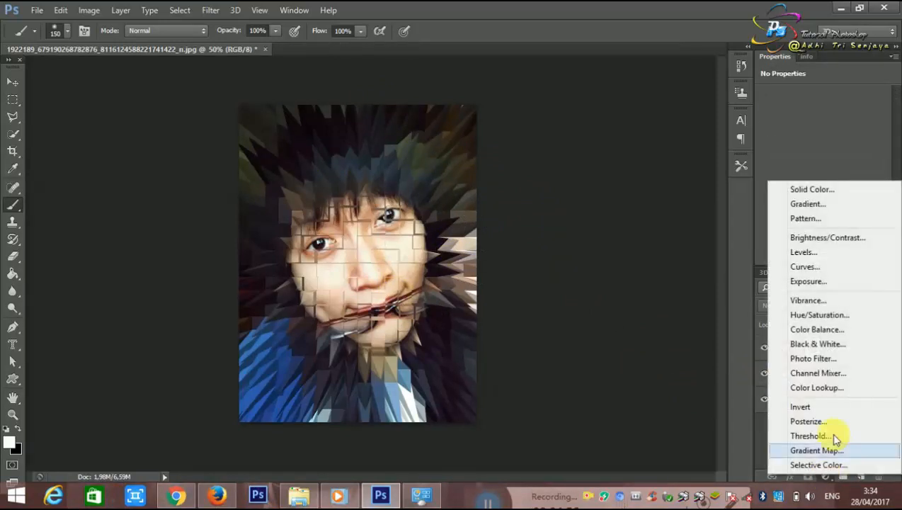
pyautogui.click(821, 205)
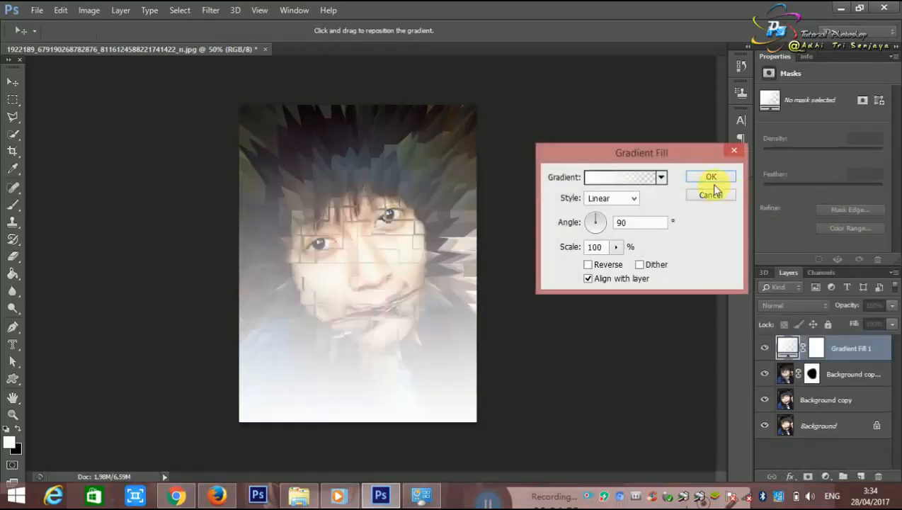
pyautogui.doubleClick(661, 179)
pyautogui.click(663, 178)
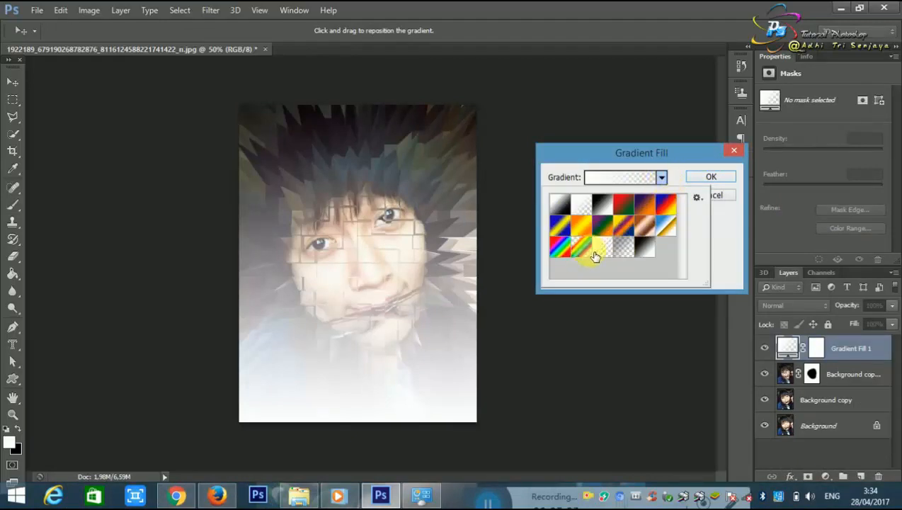
pyautogui.click(570, 249)
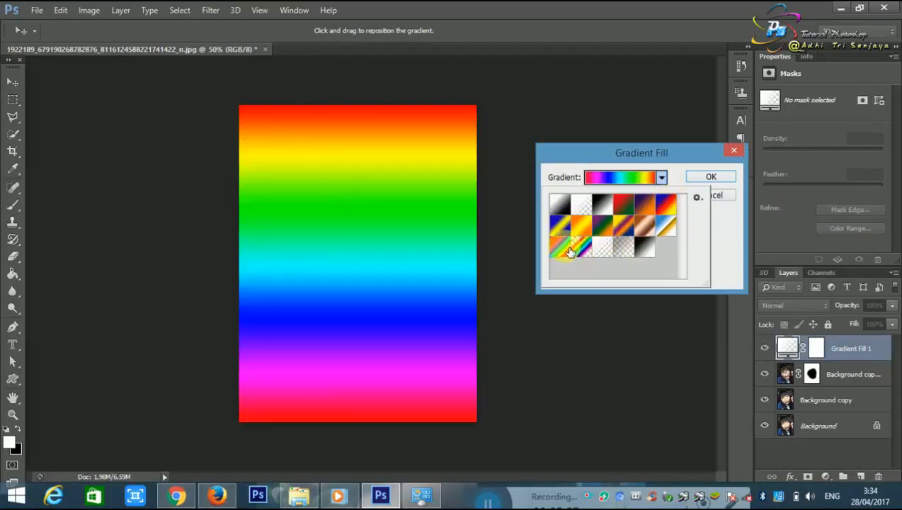
pyautogui.click(709, 177)
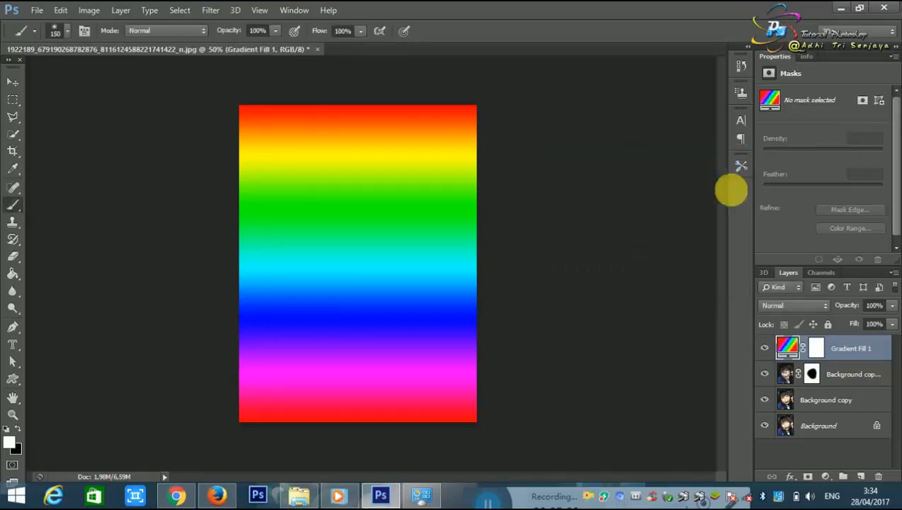
# - Lower the gradient fill layer's opacity to 11% and rasterize its fill
pyautogui.click(891, 305)
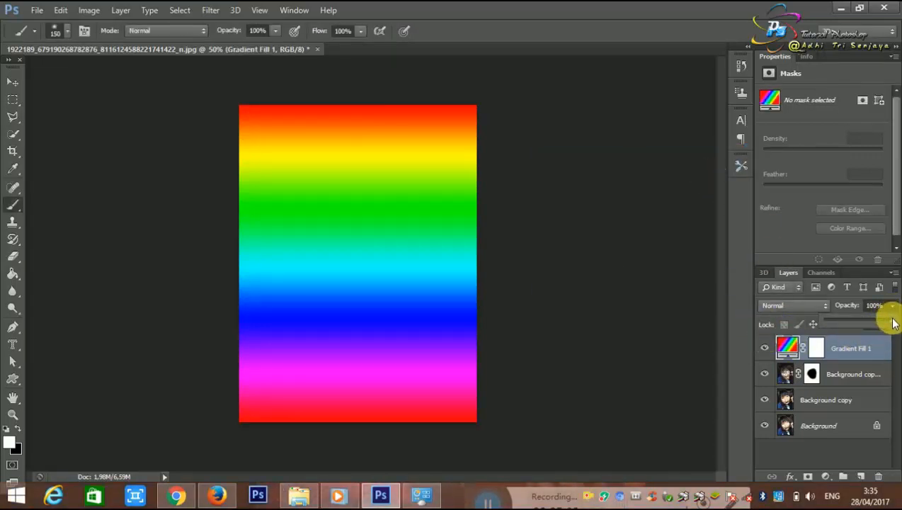
pyautogui.moveTo(892, 320); pyautogui.dragTo(833, 324)
pyautogui.click(487, 261)
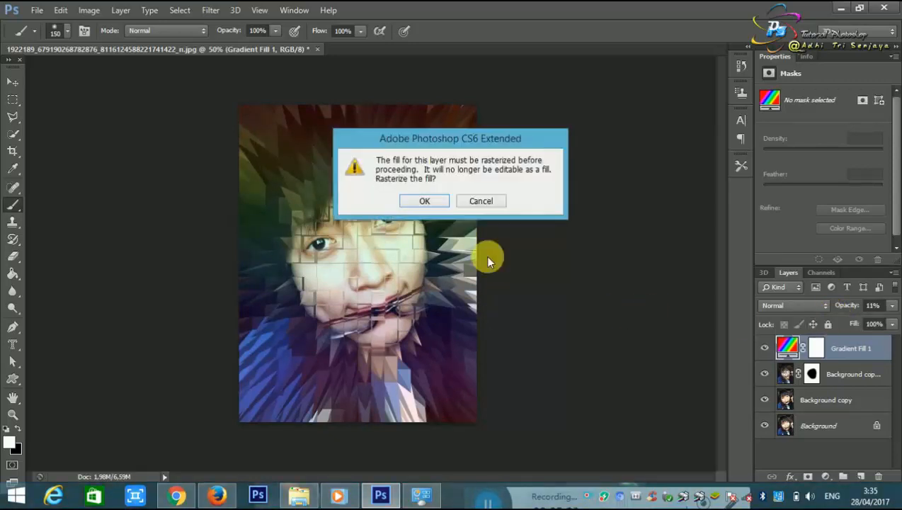
pyautogui.click(438, 201)
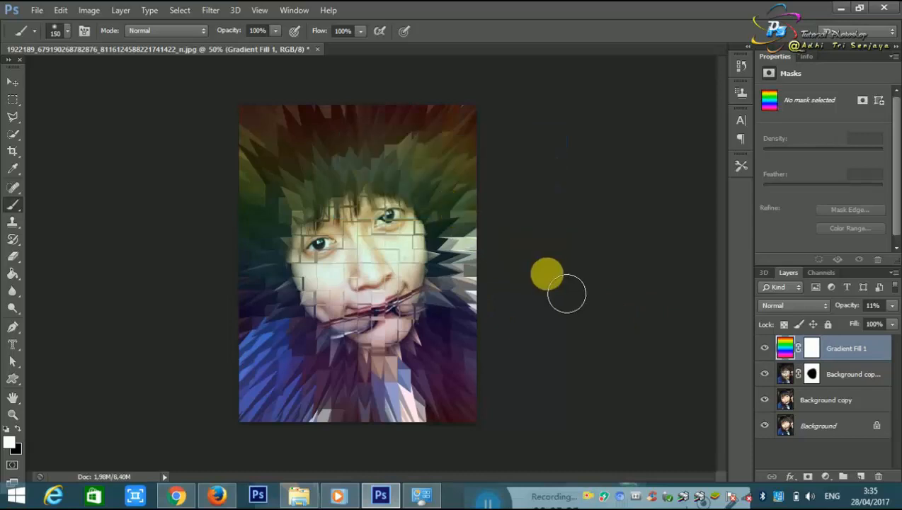
pyautogui.hotkey('ctrl', '+')
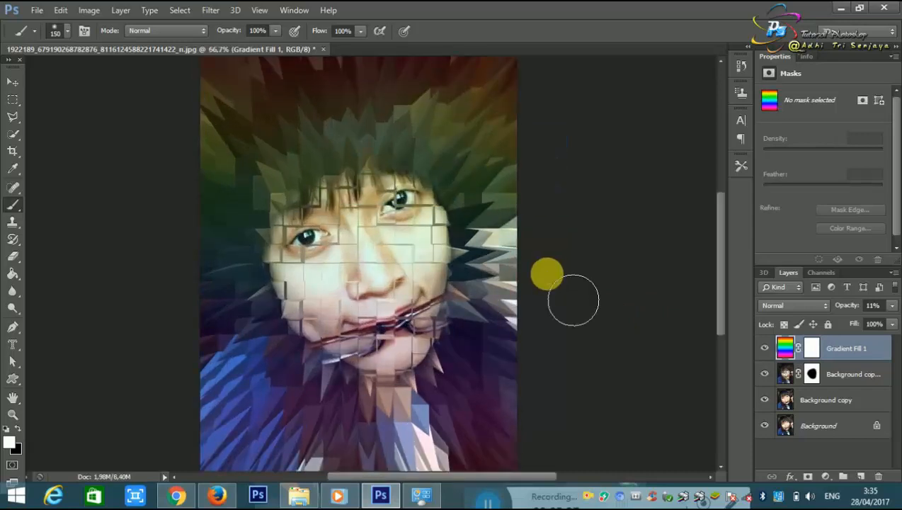
pyautogui.scroll(-2, 562, 295)
pyautogui.scroll(2, 543, 267)
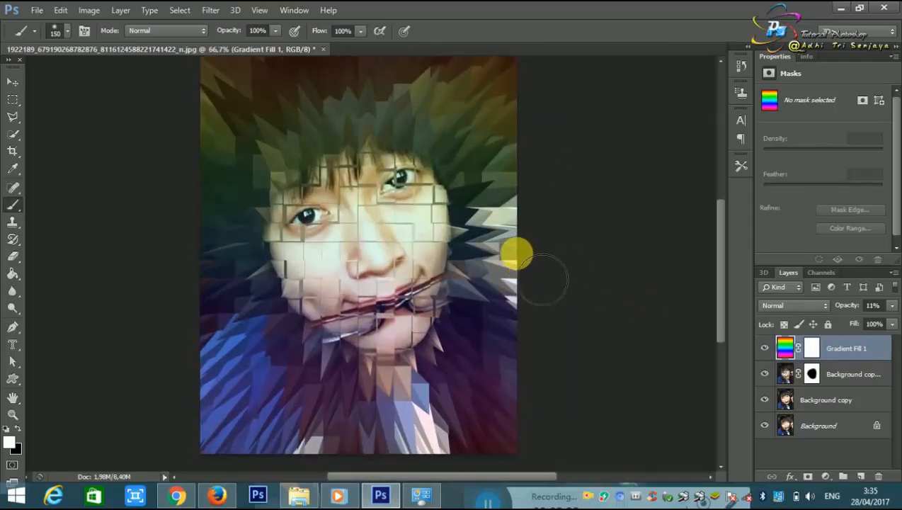
pyautogui.scroll(1, 543, 278)
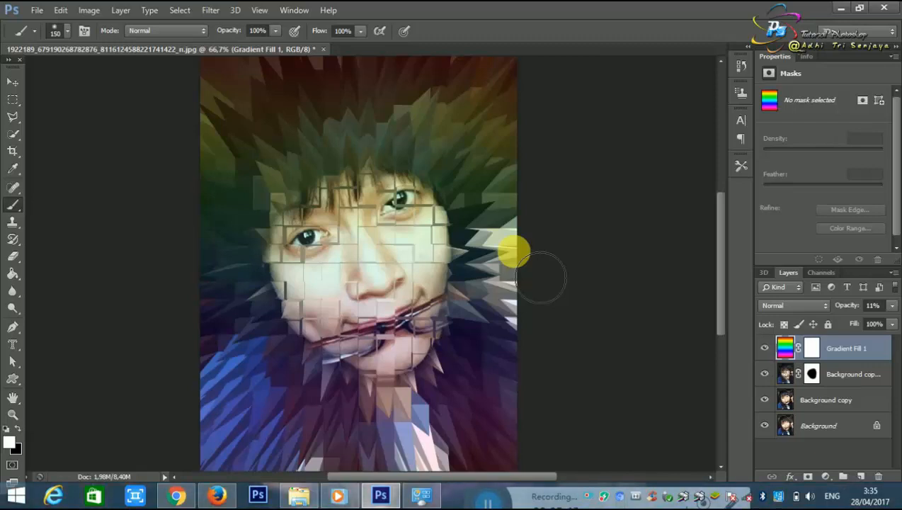
pyautogui.scroll(1, 542, 277)
pyautogui.moveTo(494, 502); pyautogui.dragTo(741, 316)
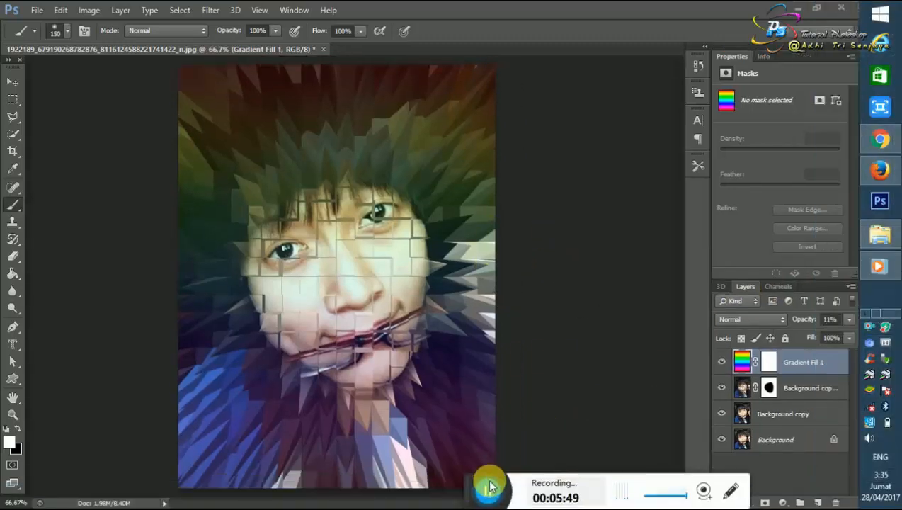